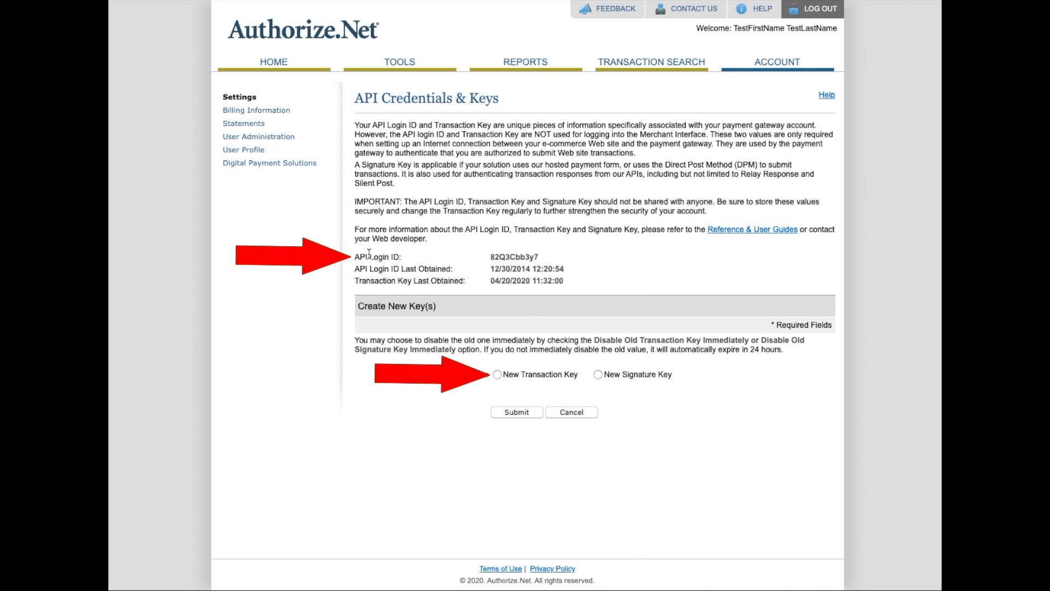
Select the API Login ID and choose to obtain a new transaction key, with the option to disable the old one immediately
double_click(512, 257)
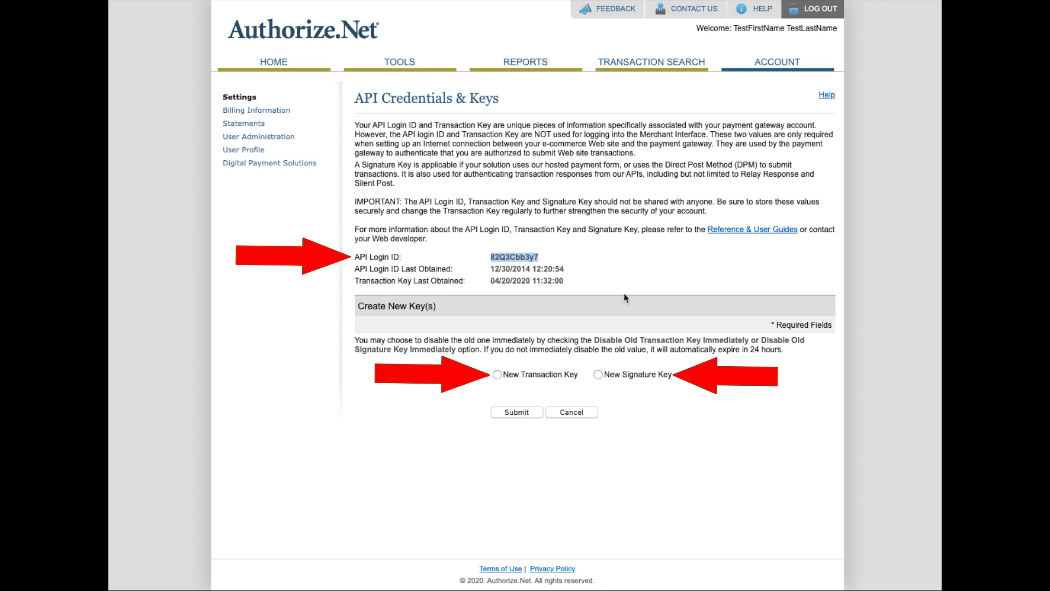
click(619, 383)
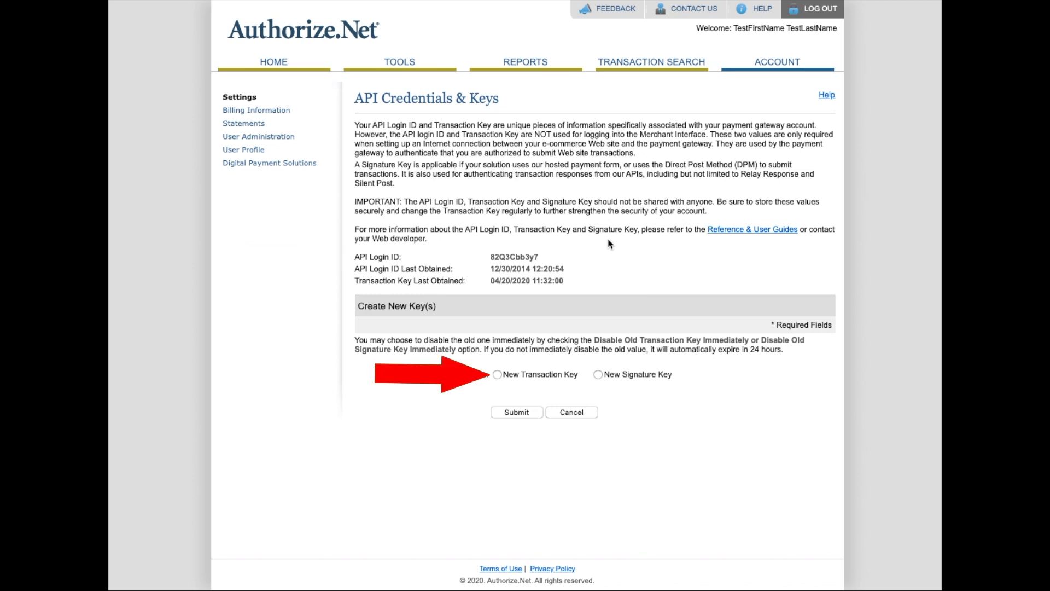
double_click(513, 258)
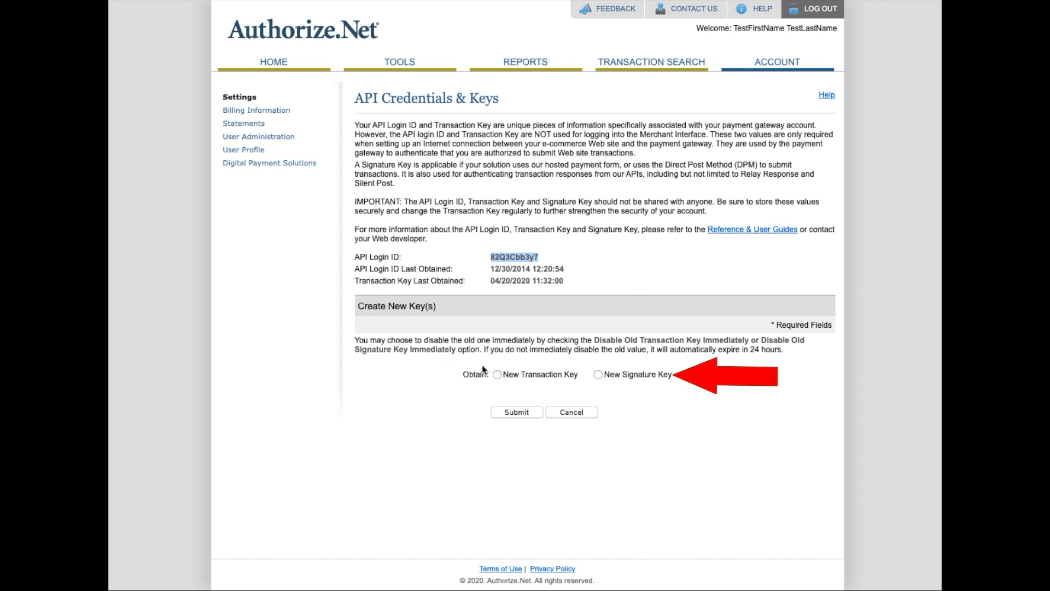
click(497, 375)
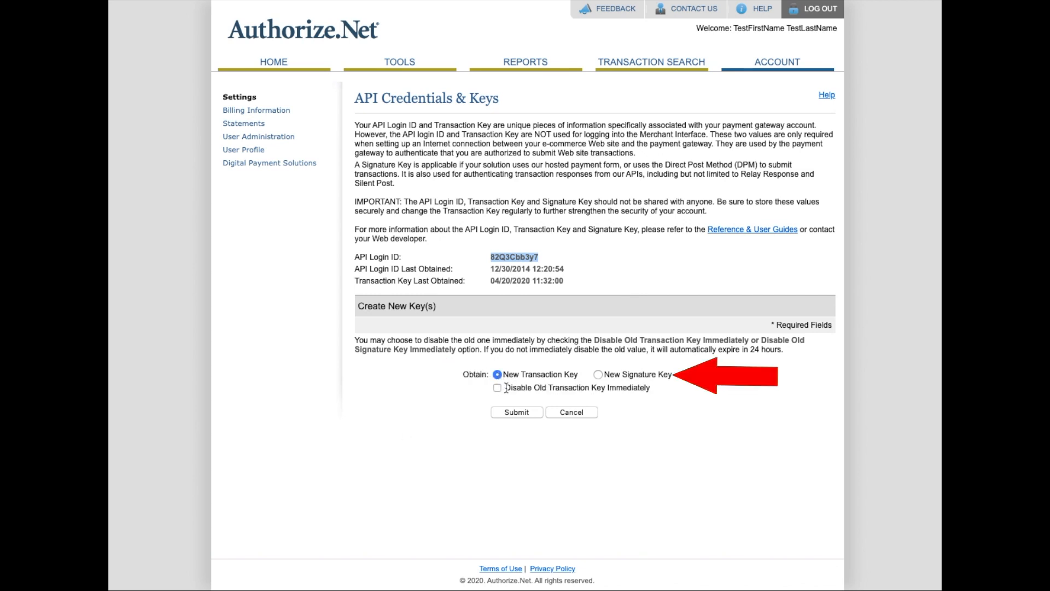
click(509, 386)
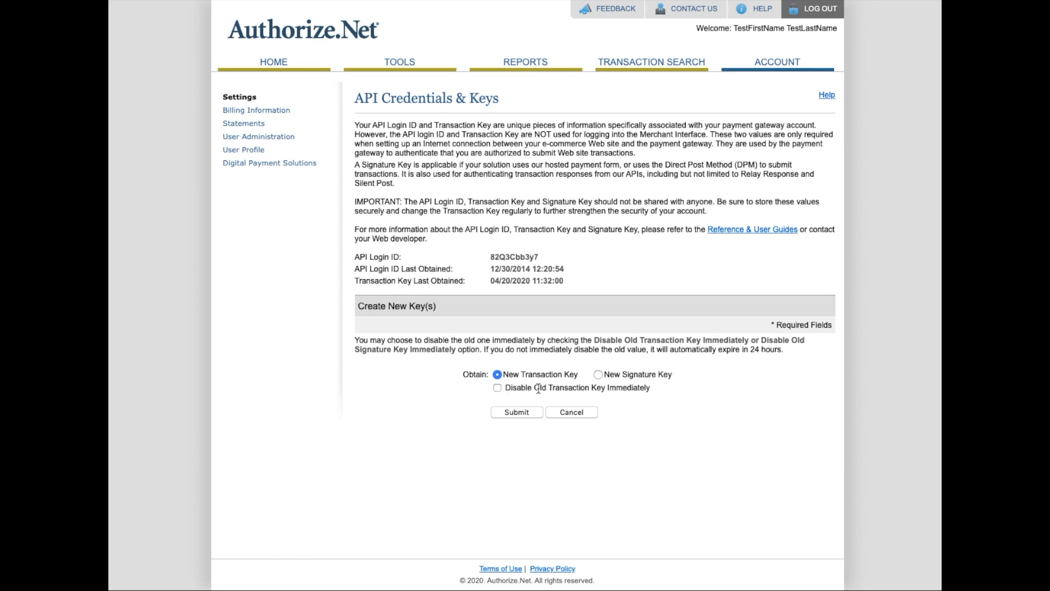
click(497, 389)
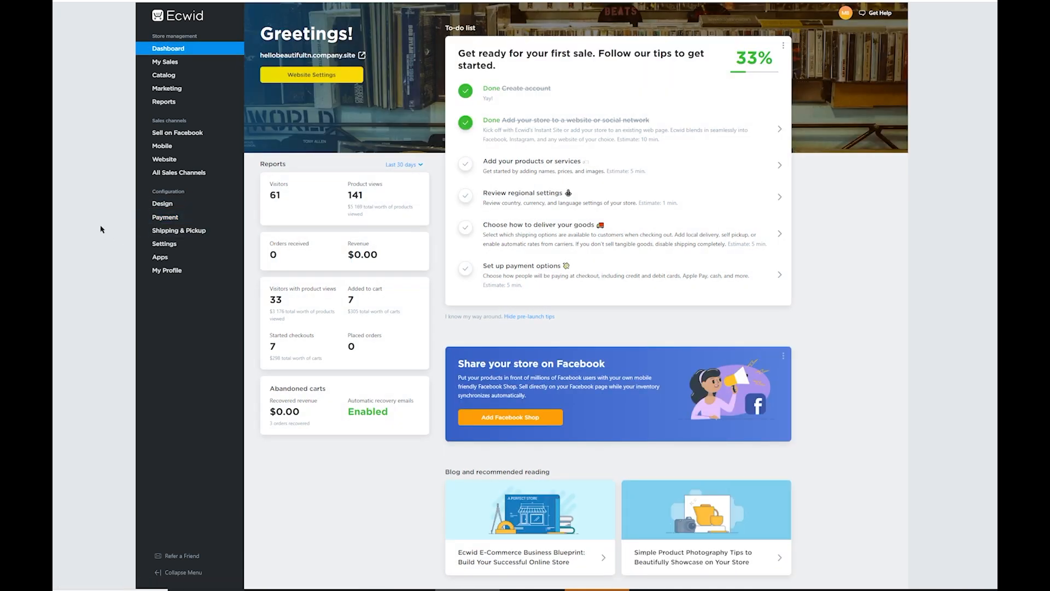
Switch to Ecwid and choose Authorize.Net Accept Hosted as the payment processor under the payment alternatives
click(178, 216)
scroll(364, 362, down, 7)
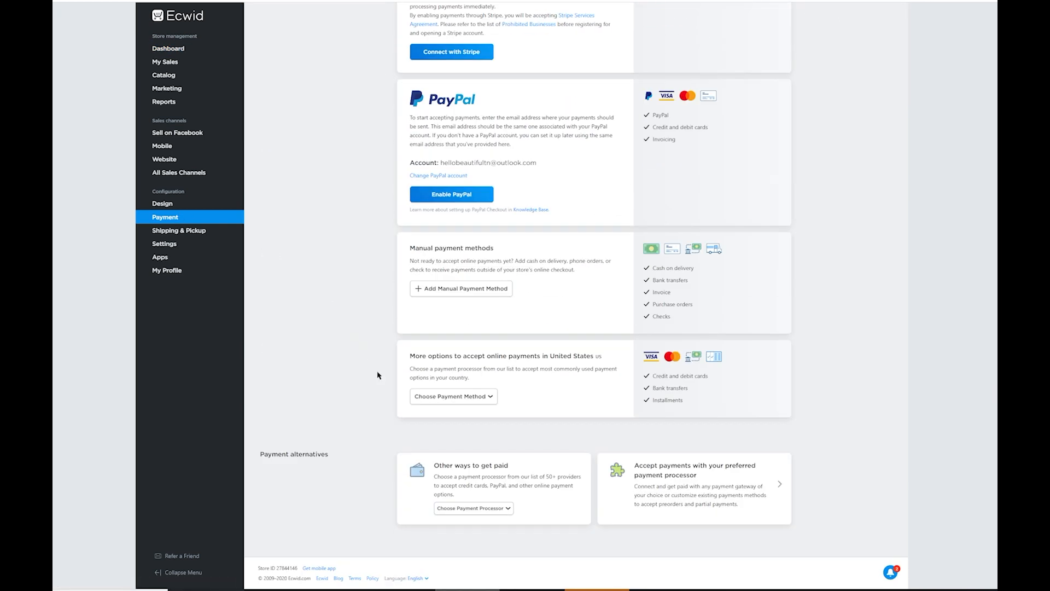
click(494, 508)
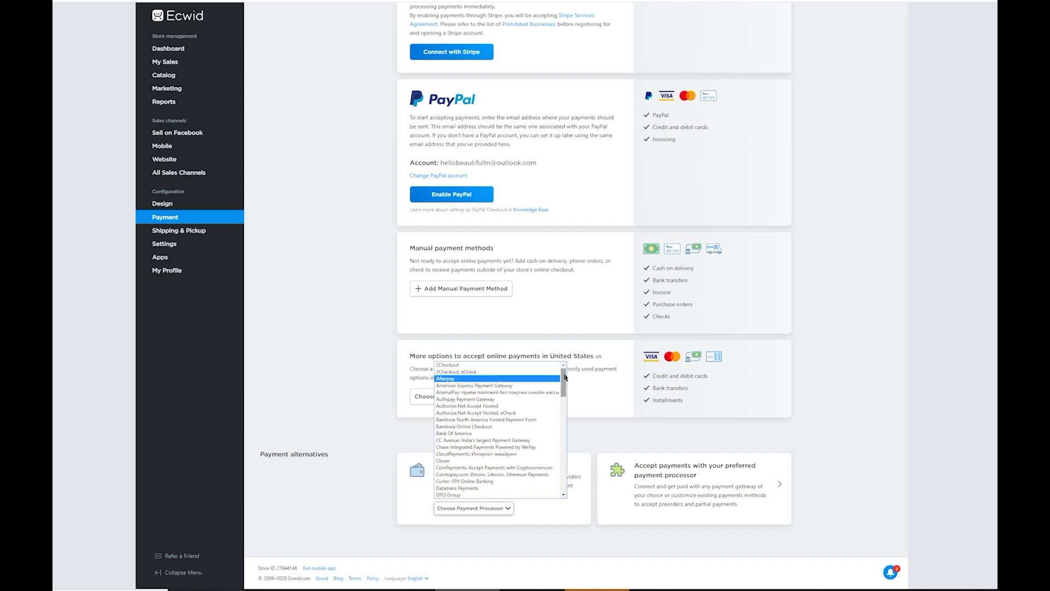
click(507, 406)
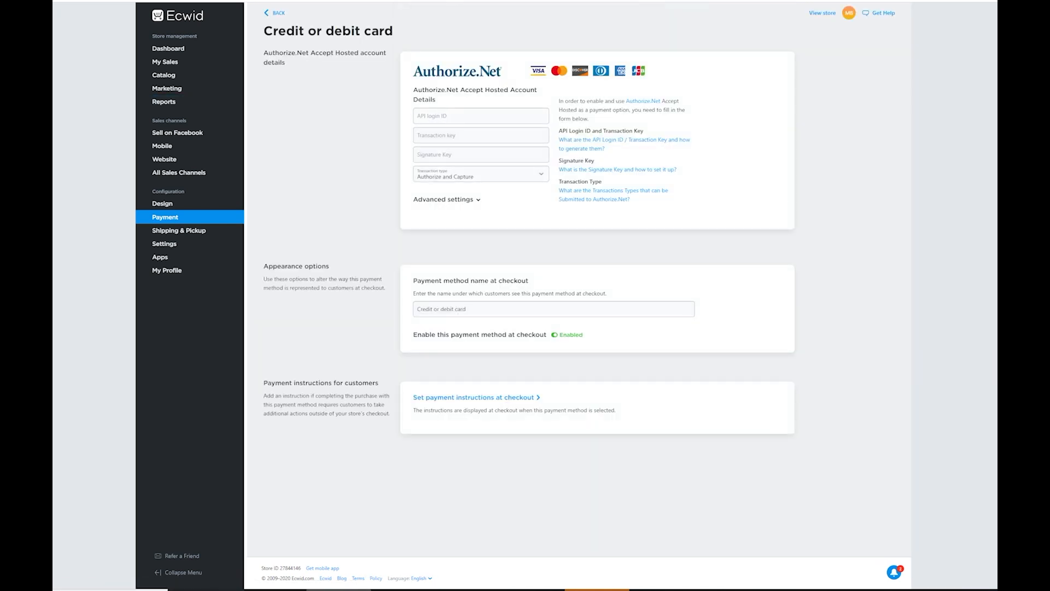
Paste the API login ID, transaction key and signature key into the Authorize.Net Accept Hosted account details
click(433, 115)
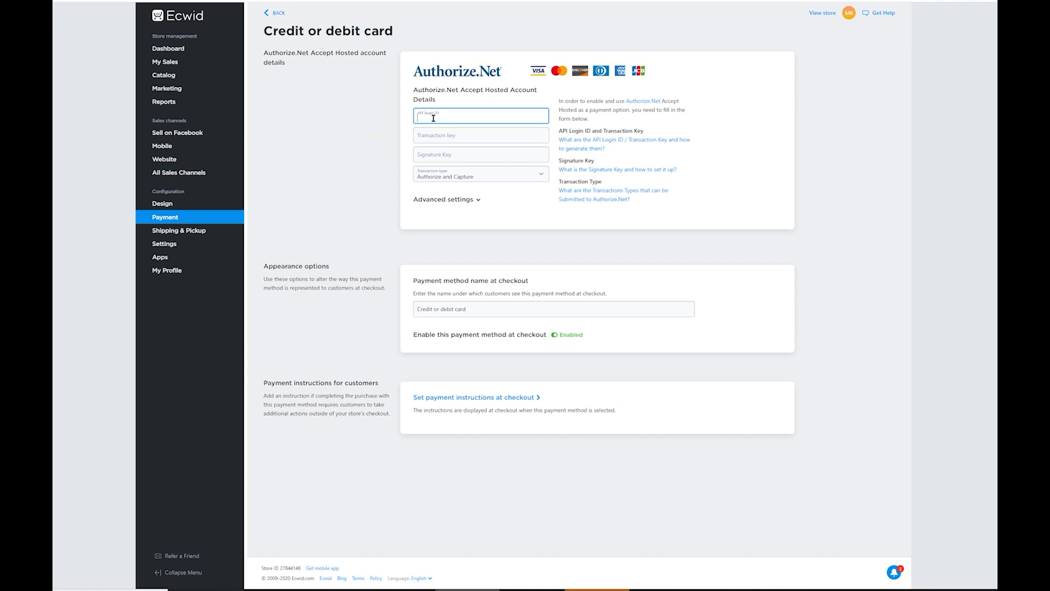
key(ctrl+v)
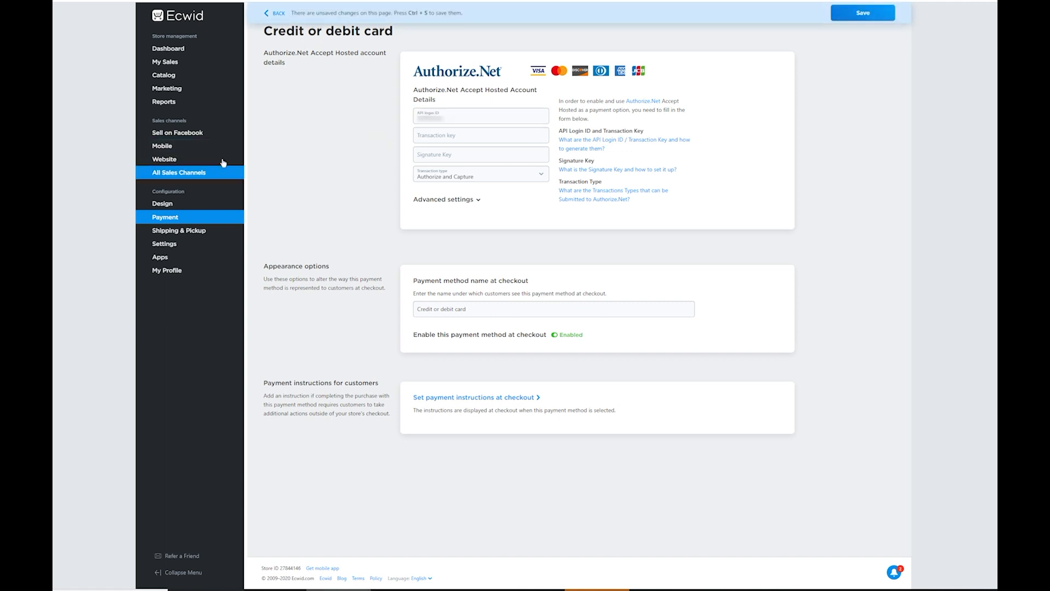
click(431, 137)
key(ctrl+v)
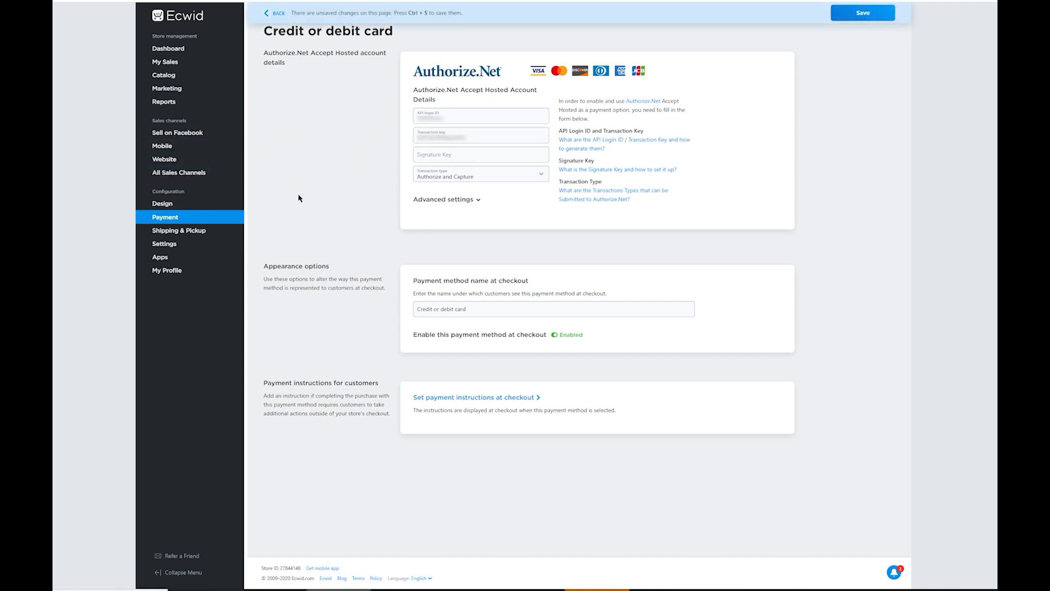
click(455, 157)
key(ctrl+v)
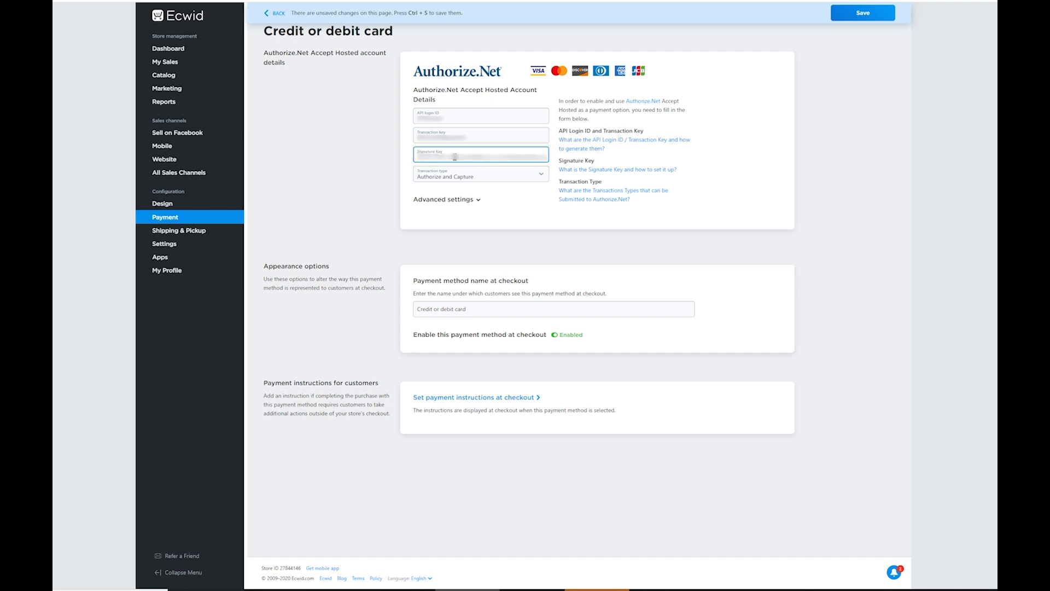
Set the transaction type to Authorize and Capture, keep test mode off in the advanced settings, and save the payment method
click(542, 176)
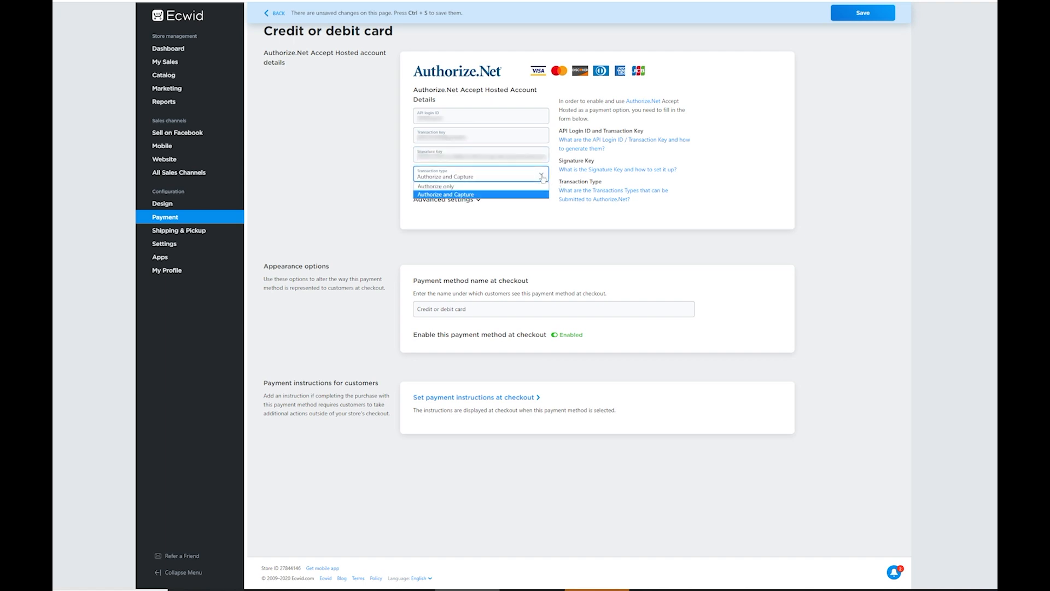
click(502, 195)
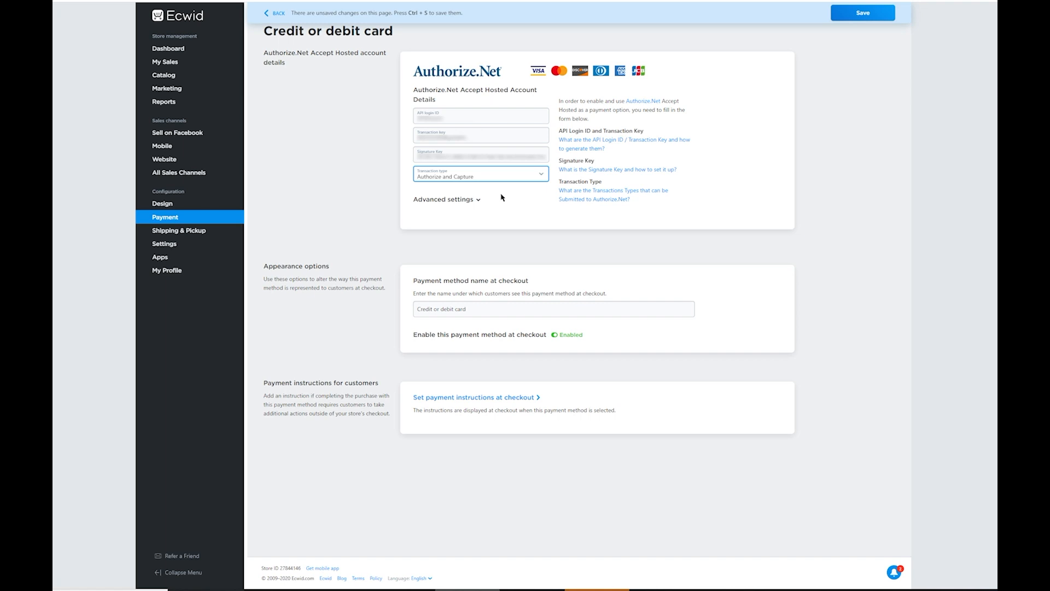
click(477, 200)
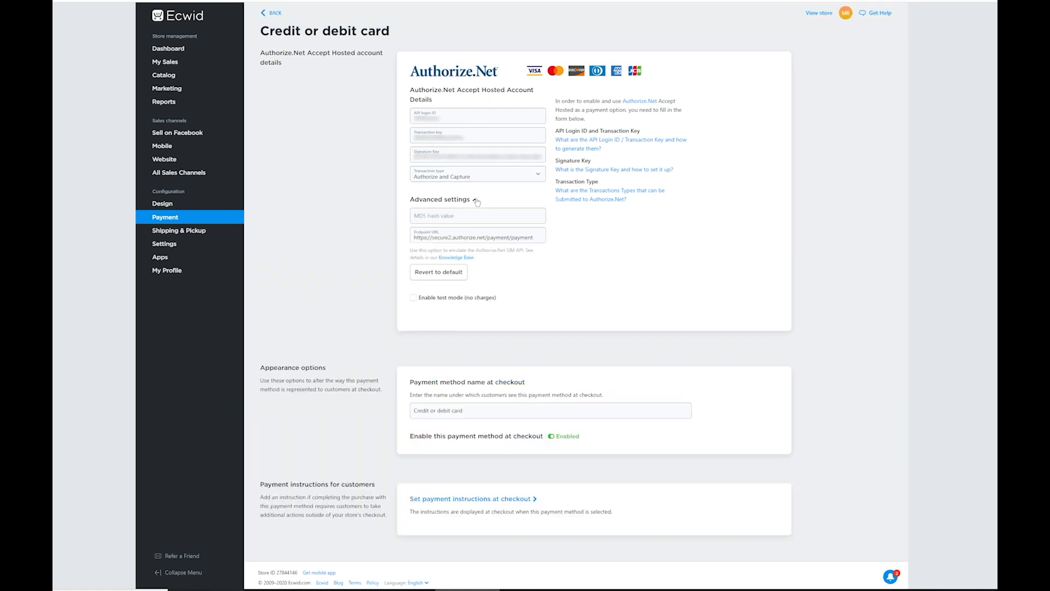
click(417, 303)
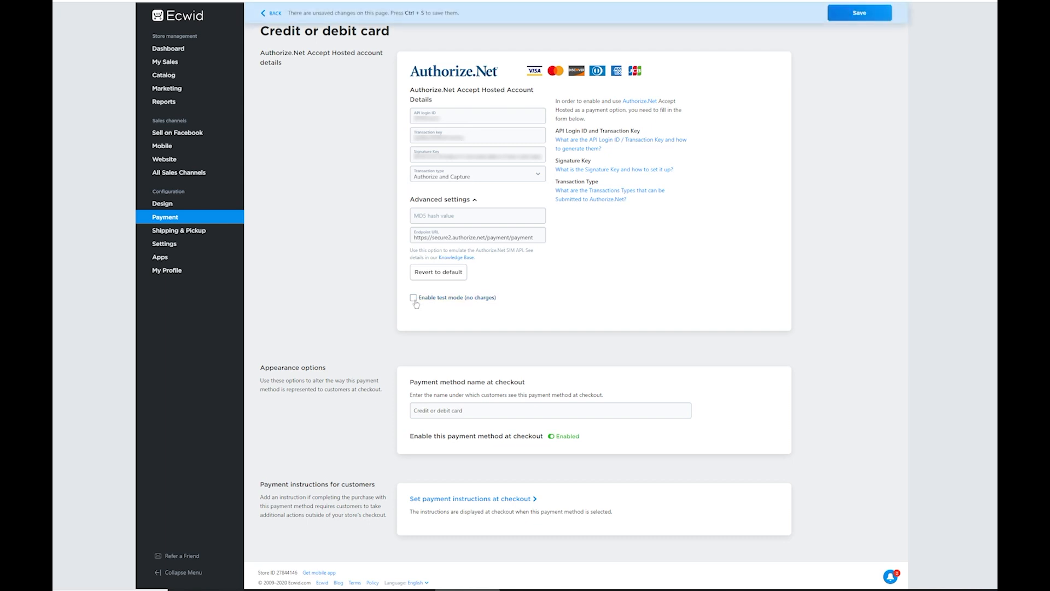
key(ctrl+s)
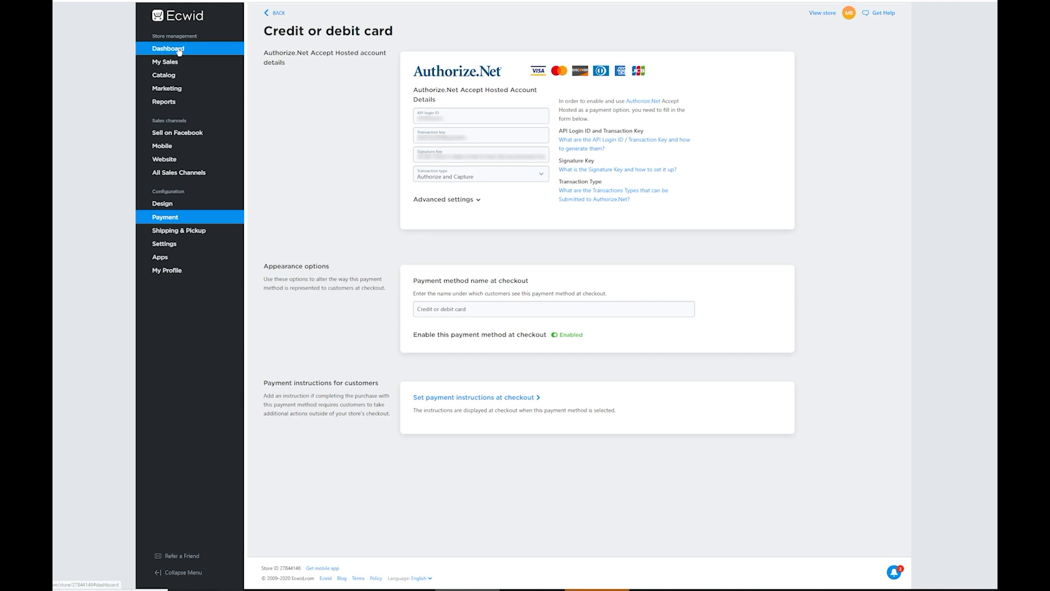
Add a new catalog product named "Auth.net Testing" priced at $0.01 and save it
click(170, 74)
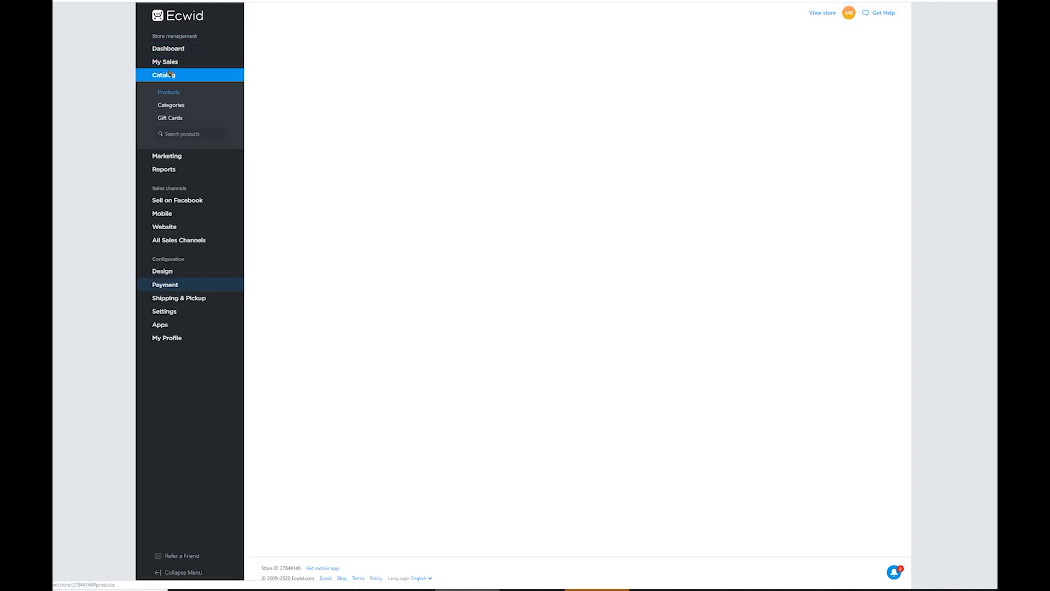
click(295, 56)
click(311, 165)
text(Aut)
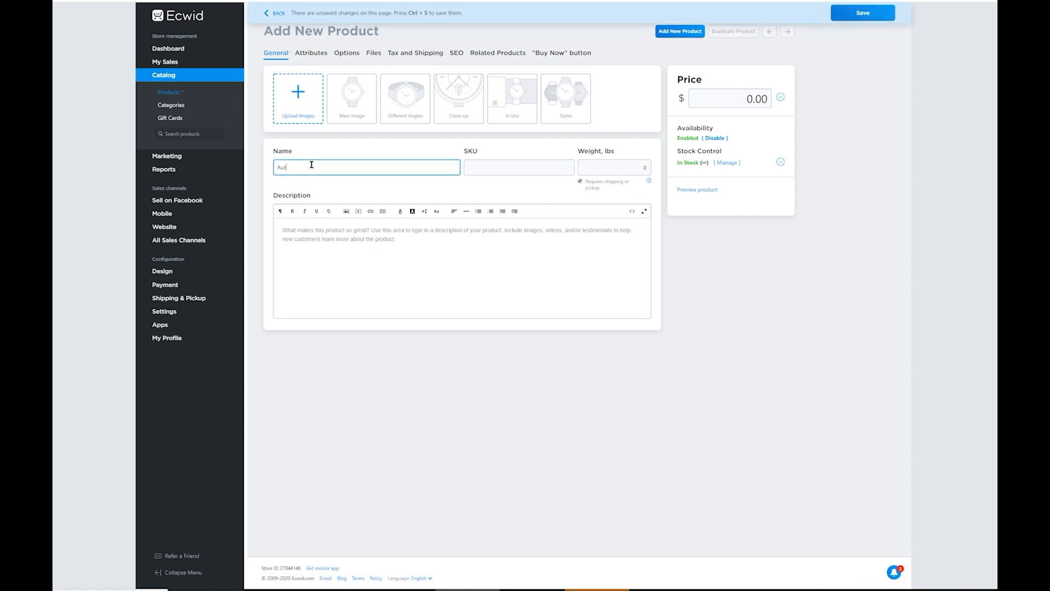
text(h.net Testing)
click(728, 99)
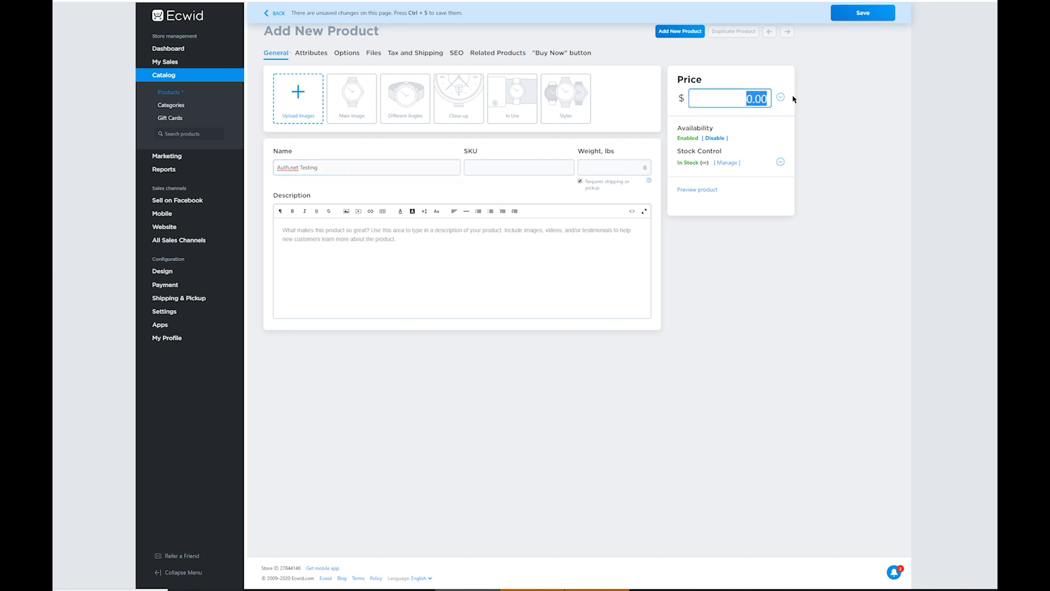
text(0.01)
click(861, 14)
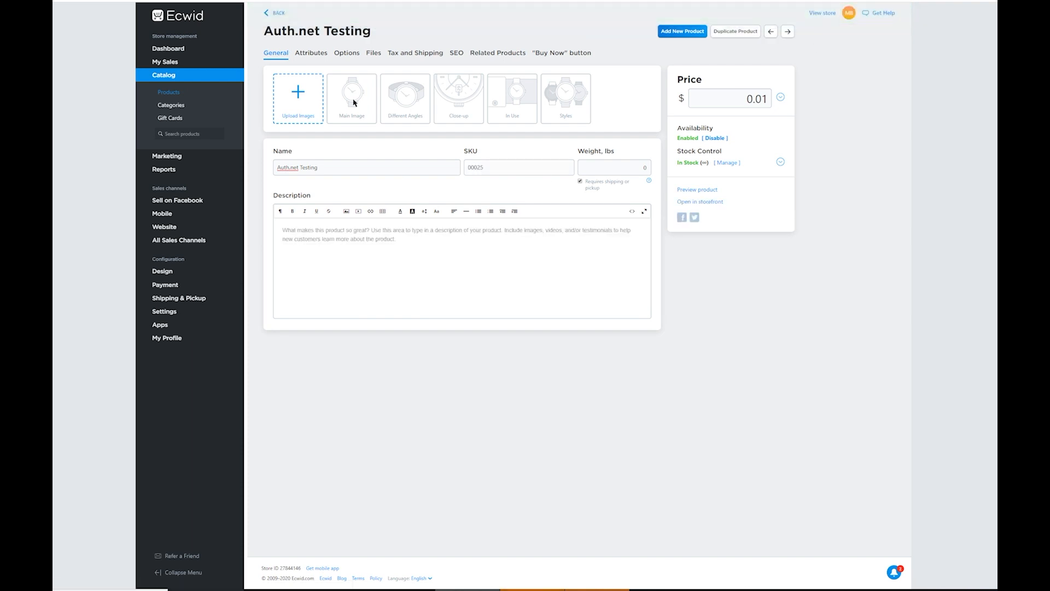
View the storefront, open the Auth.net Testing product and go to its checkout
click(820, 14)
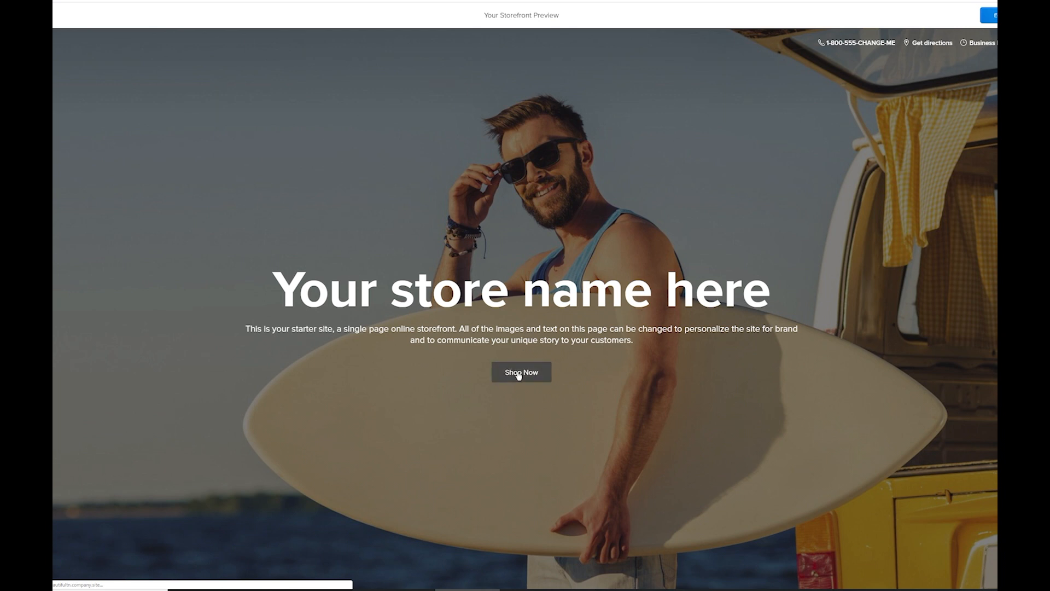
click(518, 374)
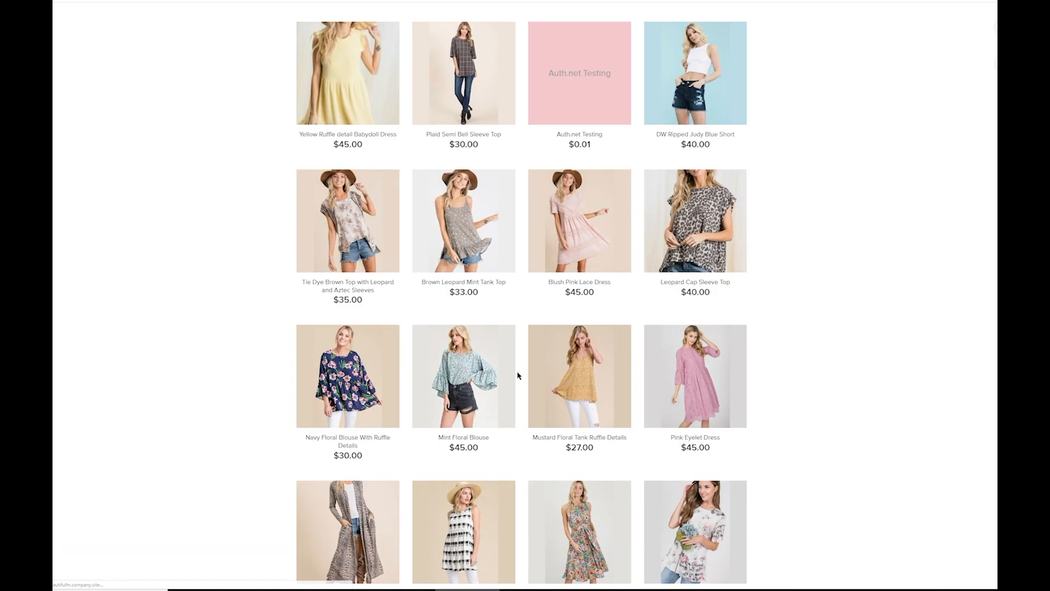
click(586, 103)
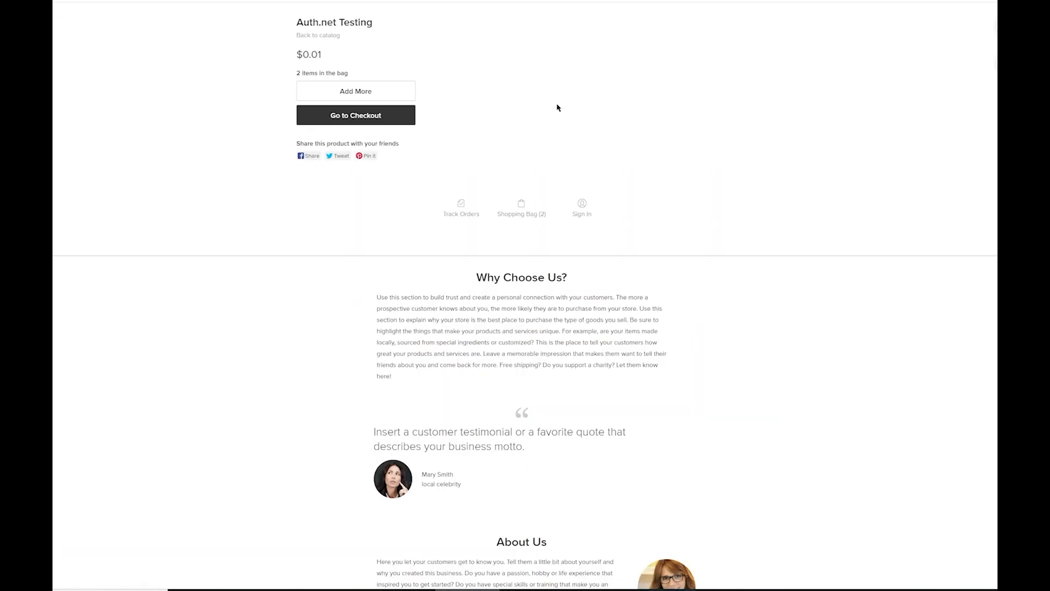
click(386, 117)
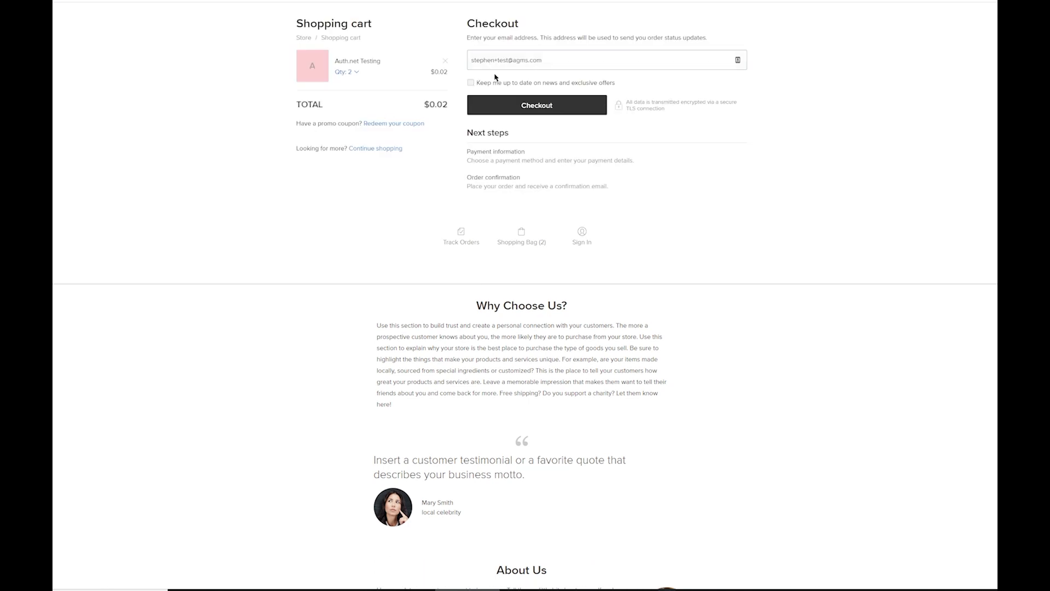
Check out with the prefilled e-mail, choose credit or debit card as the payment method and proceed to payment
click(539, 106)
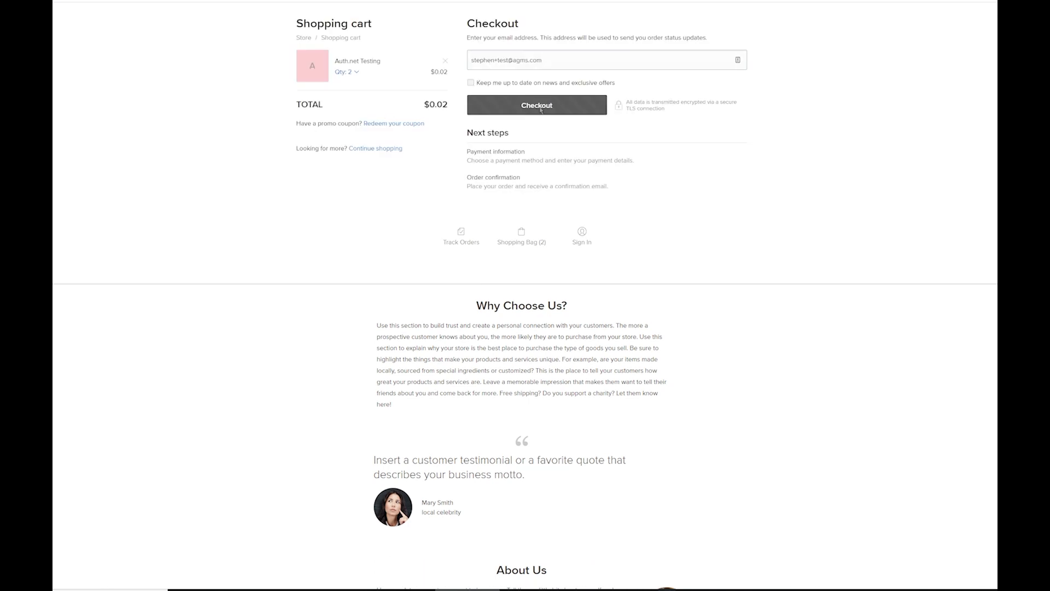
click(457, 96)
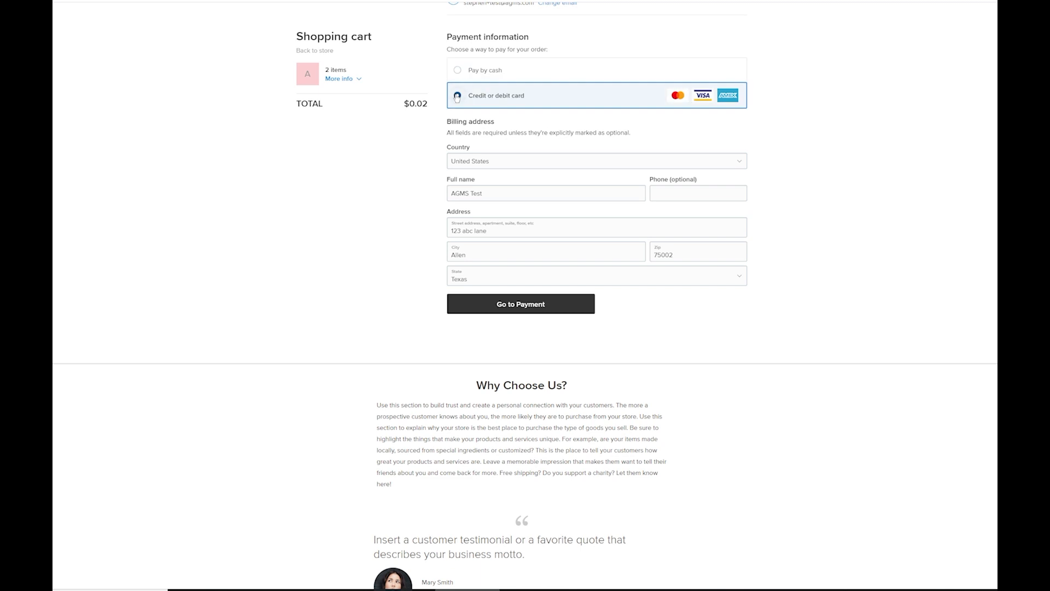
click(536, 305)
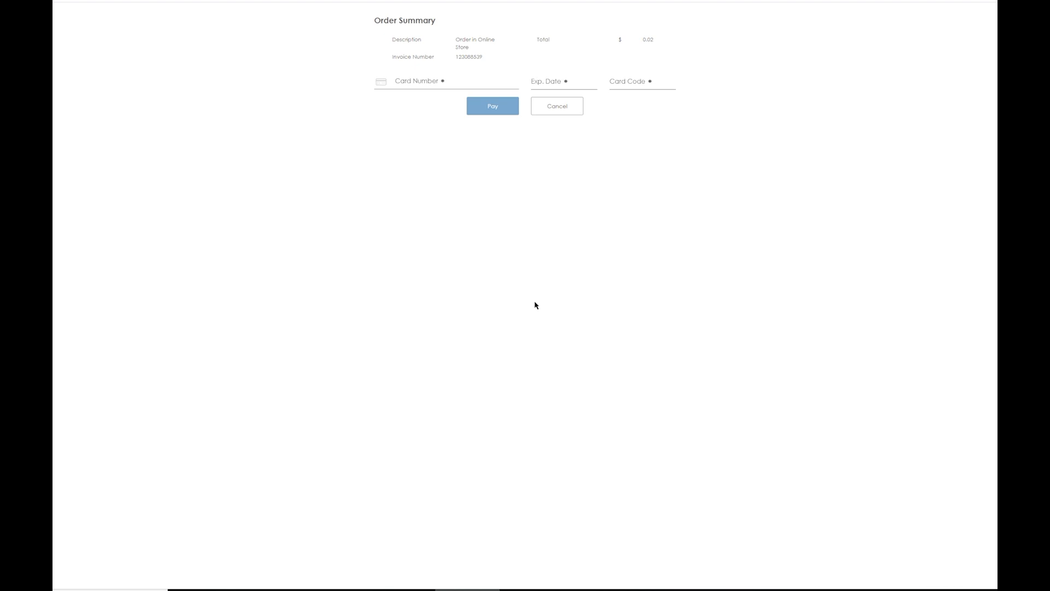
Enter the test card's number, expiration date and card code in the order summary and submit the payment
click(459, 82)
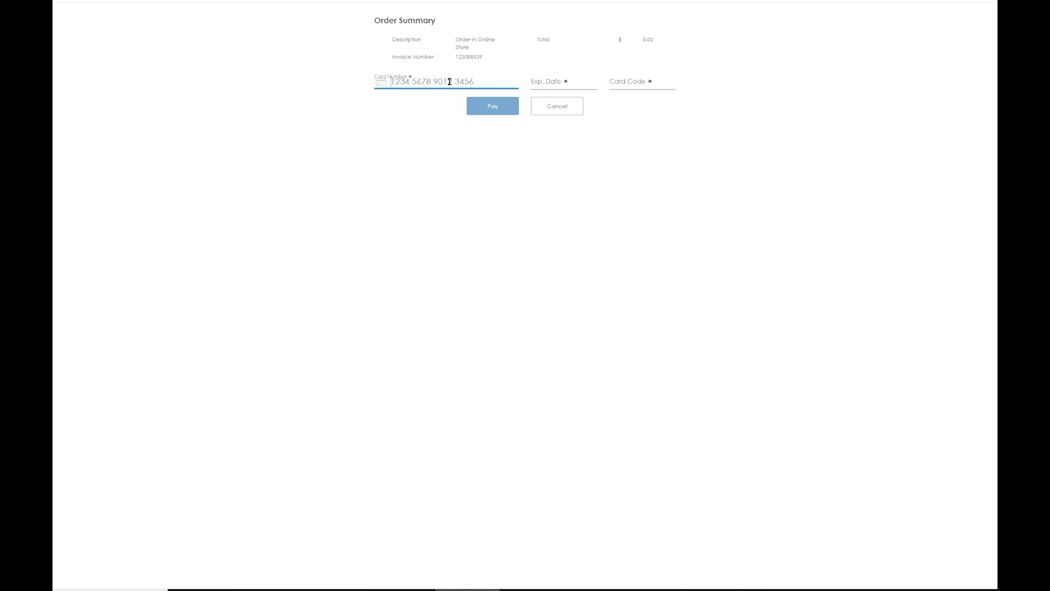
text(411111111111111111125)
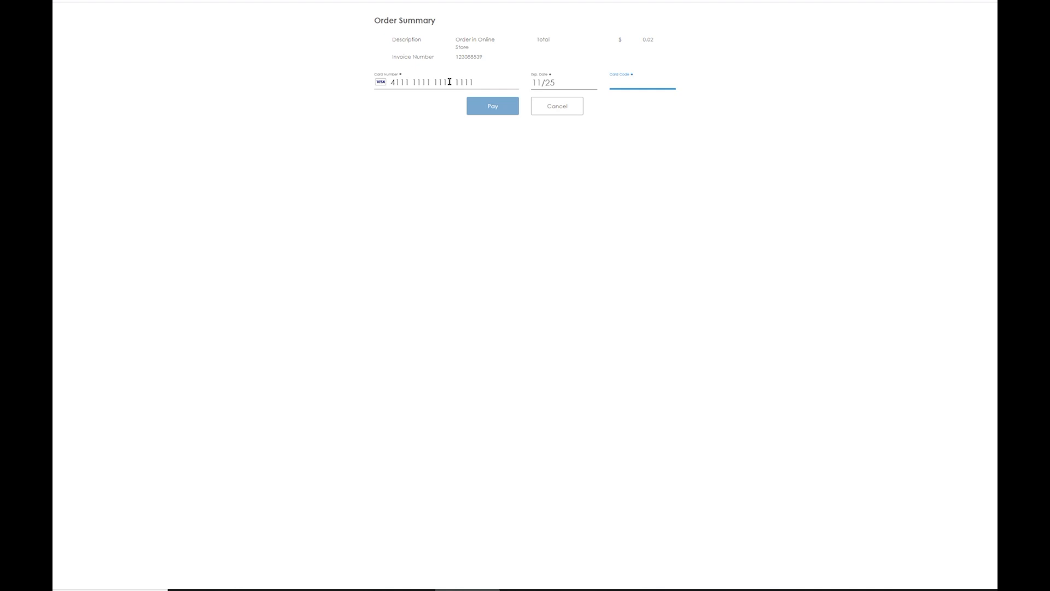
text(123)
click(478, 111)
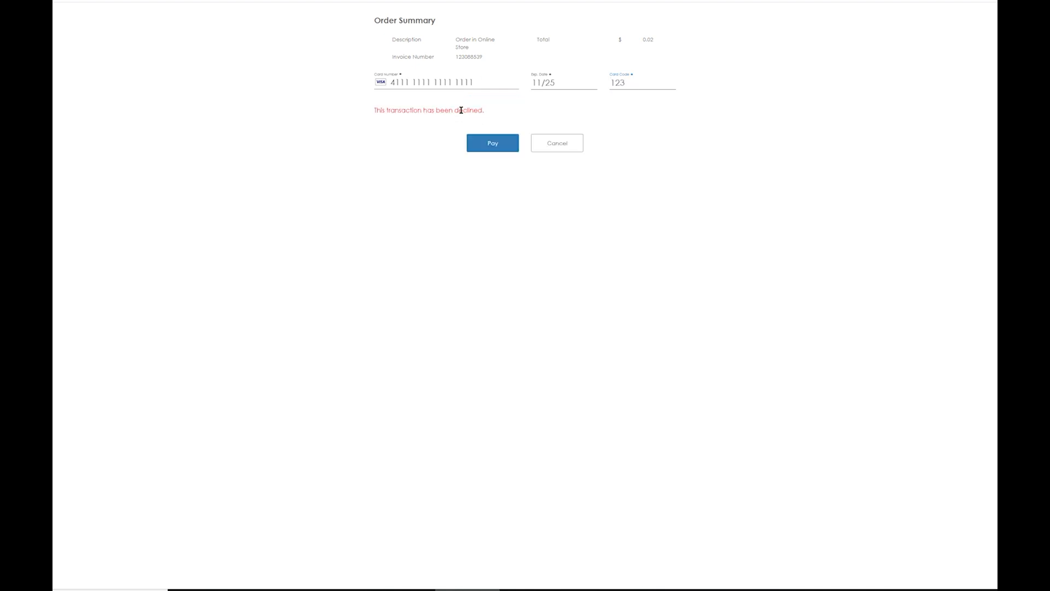
drag(377, 110, 342, 113)
click(495, 111)
click(358, 137)
Re-enter the test card's number, expiration date and card code and submit the payment again
click(449, 81)
text(41111111111111111)
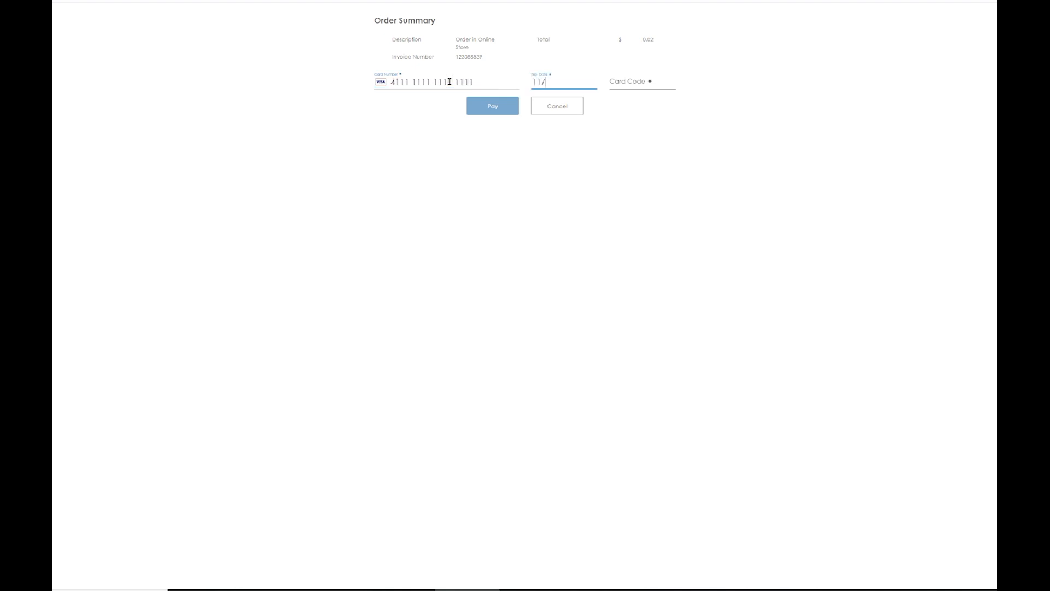
text(25123)
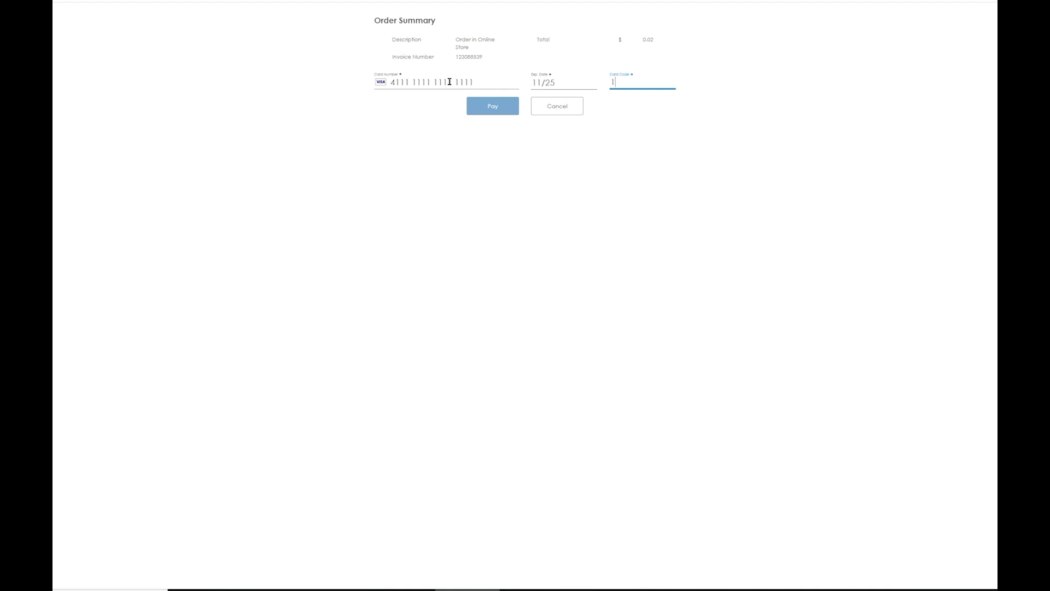
click(479, 113)
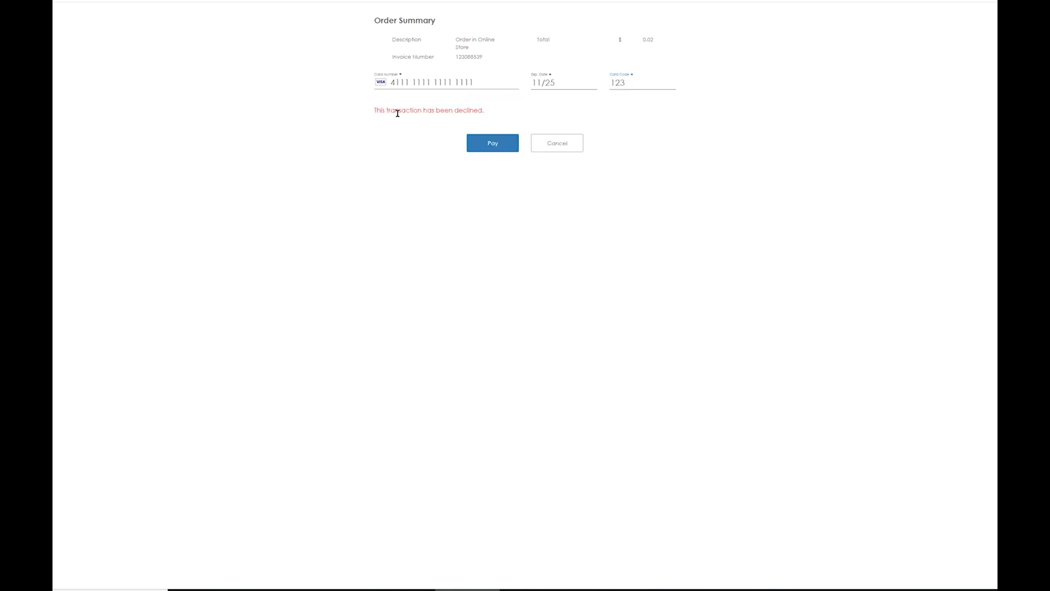
mouse_move(375, 110)
mouse_down()
mouse_move(486, 107)
mouse_move(370, 108)
mouse_up()
click(496, 111)
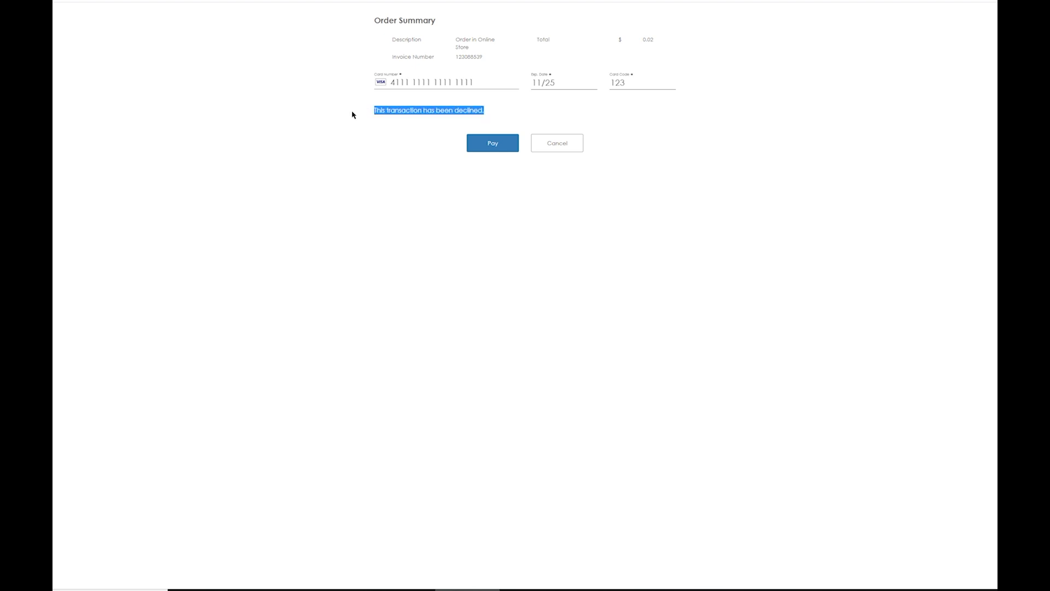
click(356, 135)
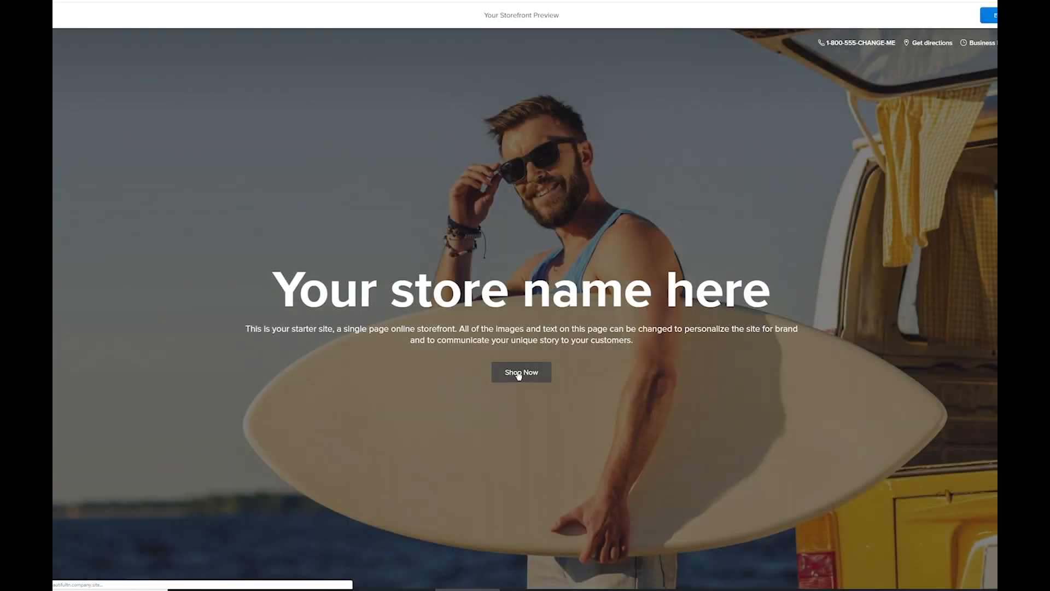
Enter the shop from the storefront preview, open the Auth.net Testing product again and go to its checkout
click(520, 372)
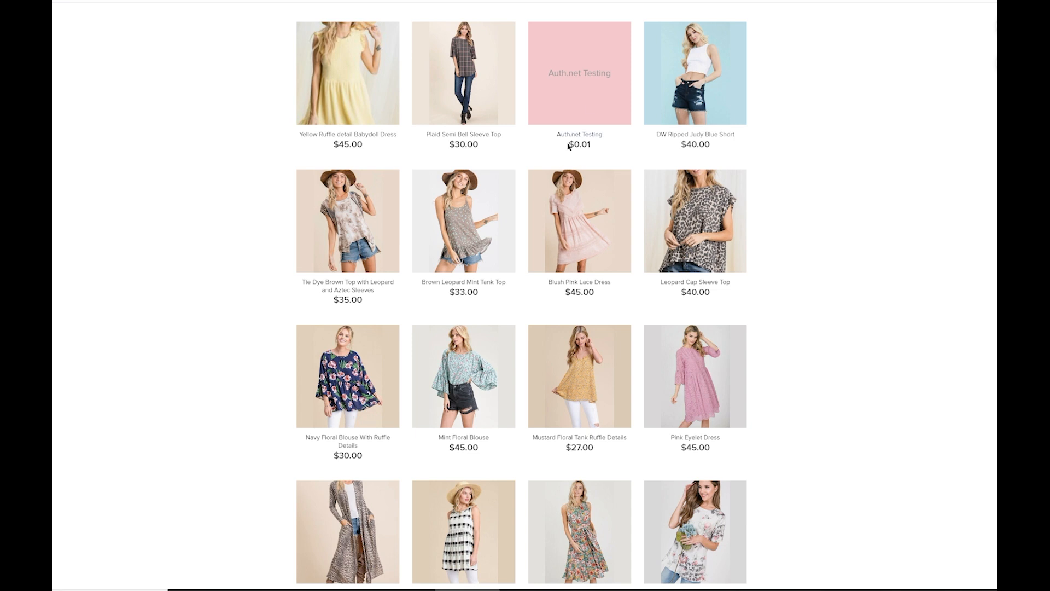
click(586, 104)
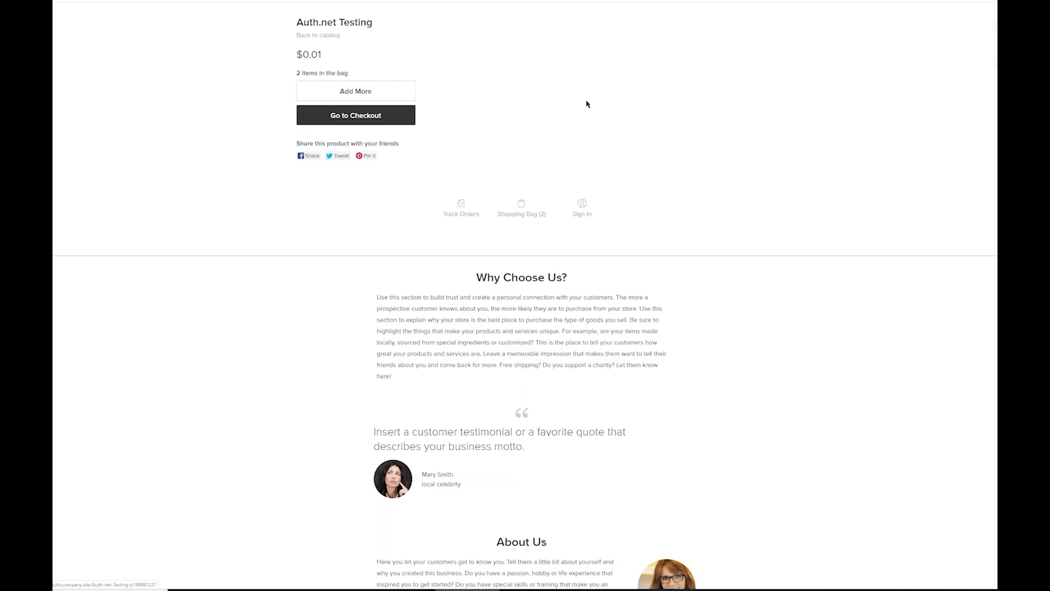
click(386, 119)
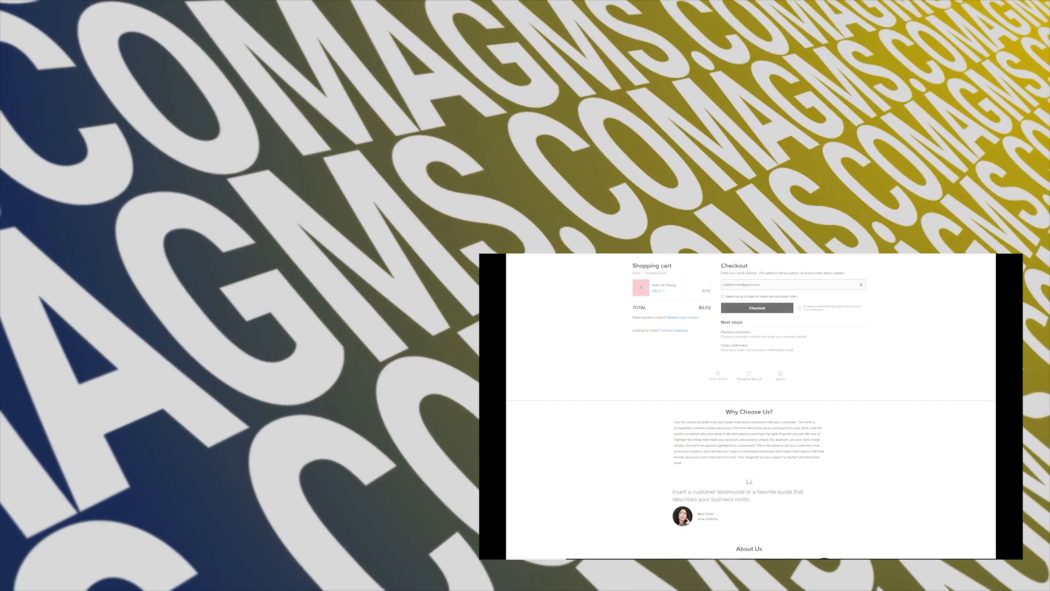
Check out the cart with the prefilled e-mail, select credit or debit card as the payment method and proceed to payment
click(758, 309)
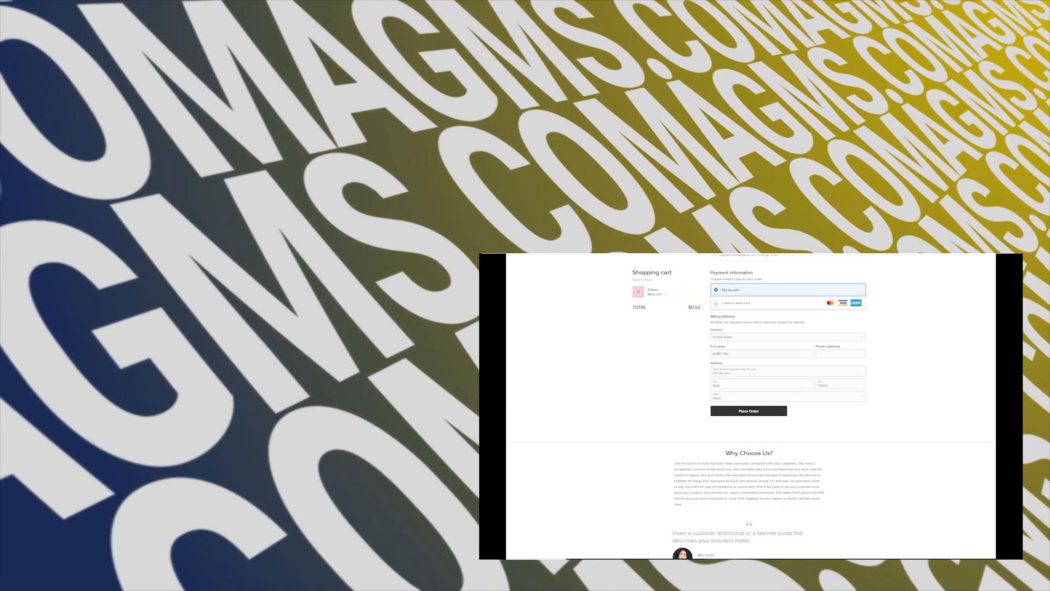
click(716, 304)
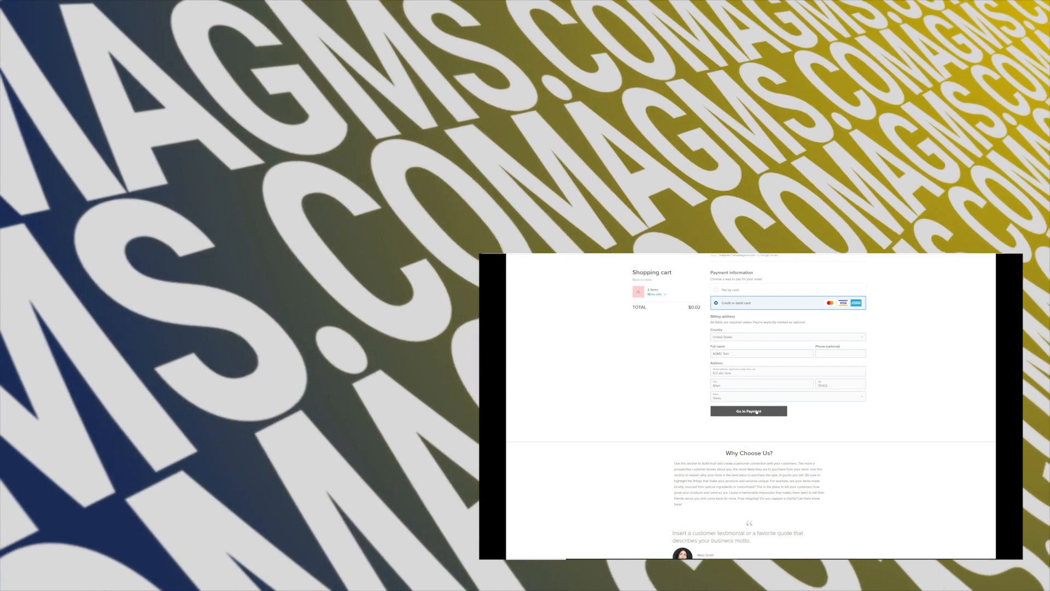
click(757, 411)
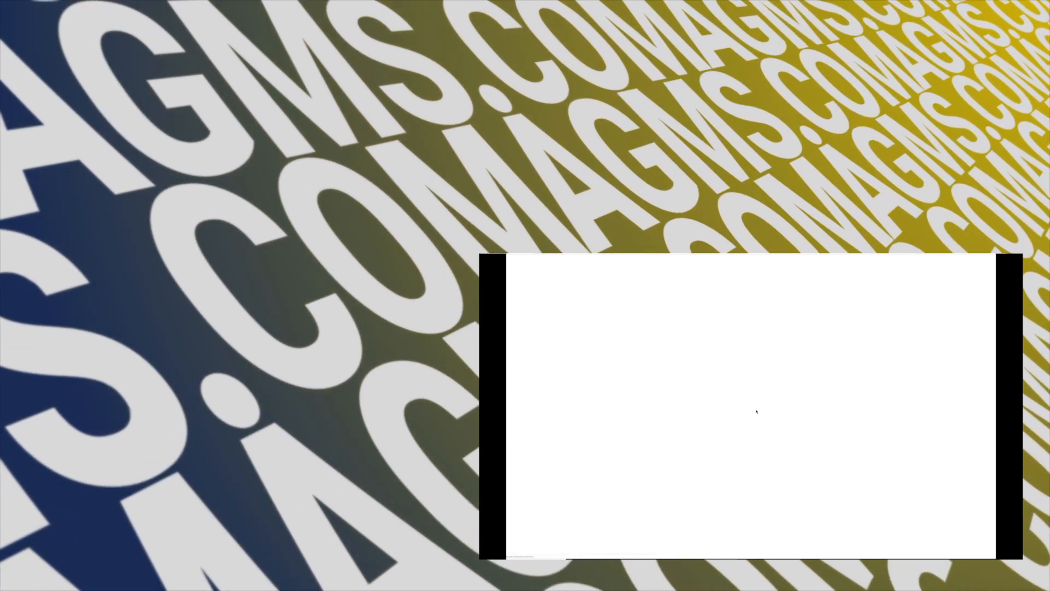